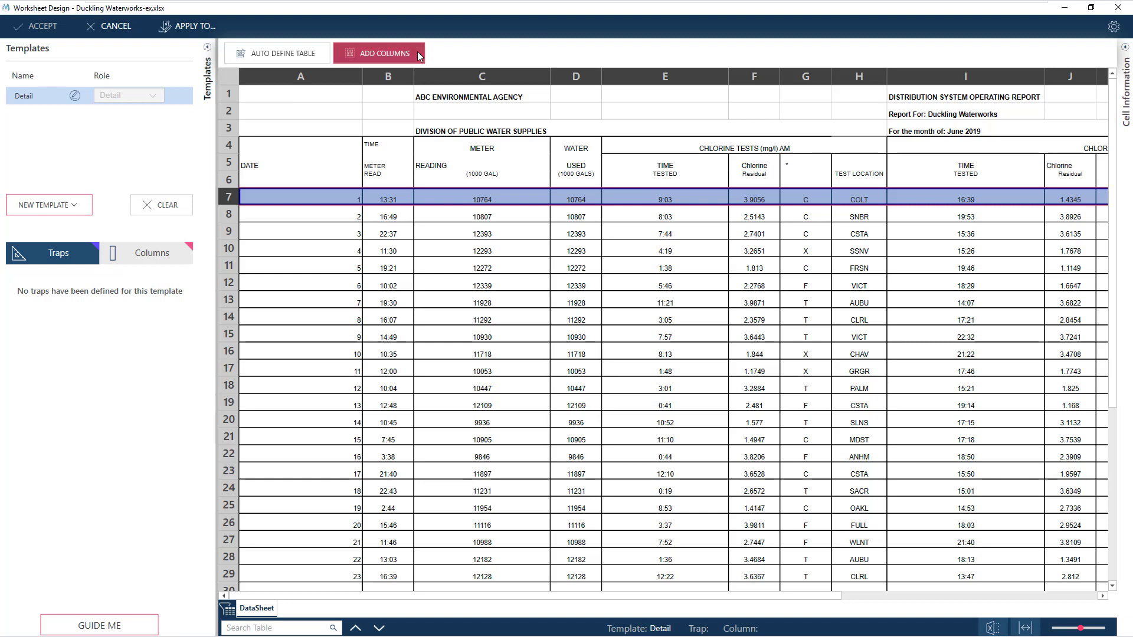
Step: Add columns from row 7 and define their headers from rows 4 to 6
left_click(229, 147)
left_click_drag(229, 147, 230, 179)
left_click(412, 57)
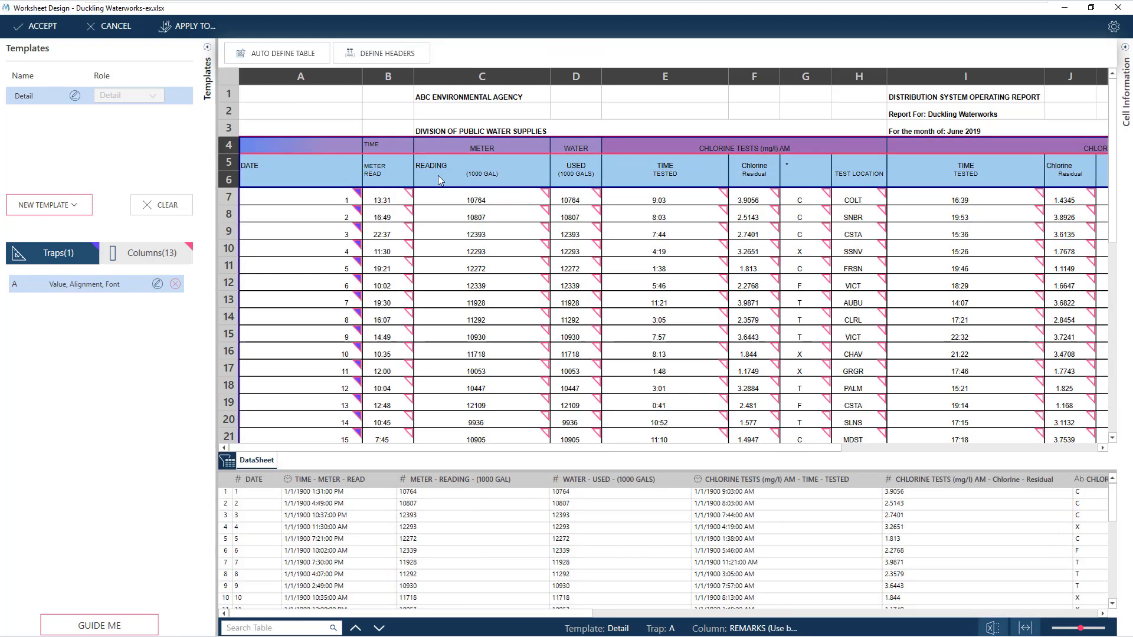
scroll(802, 320, "down", 5)
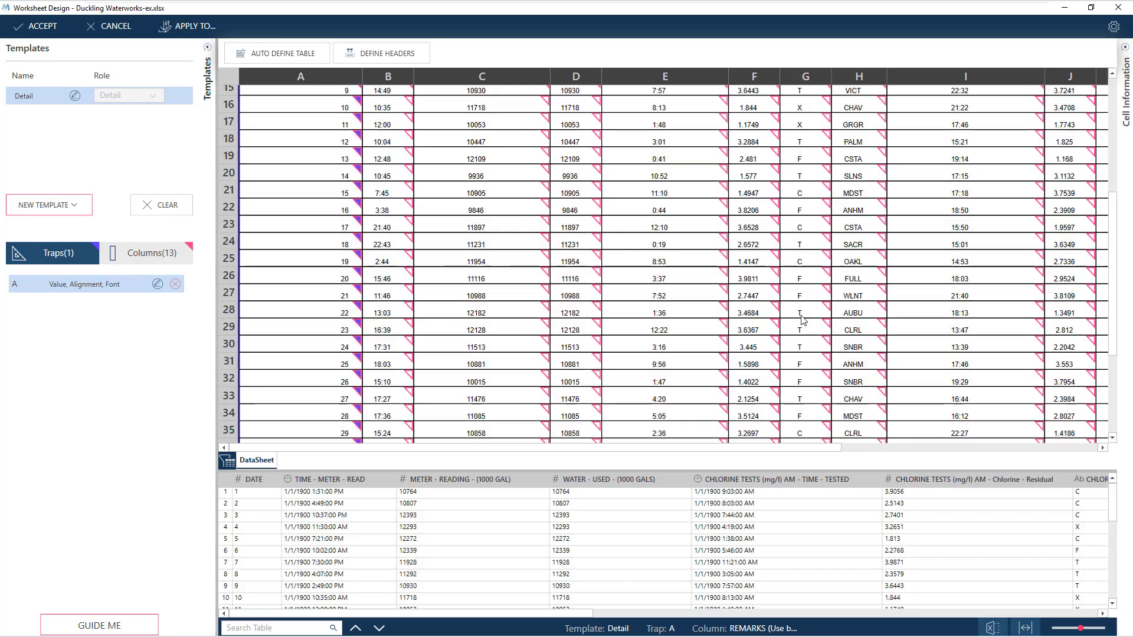
scroll(803, 320, "down", 3)
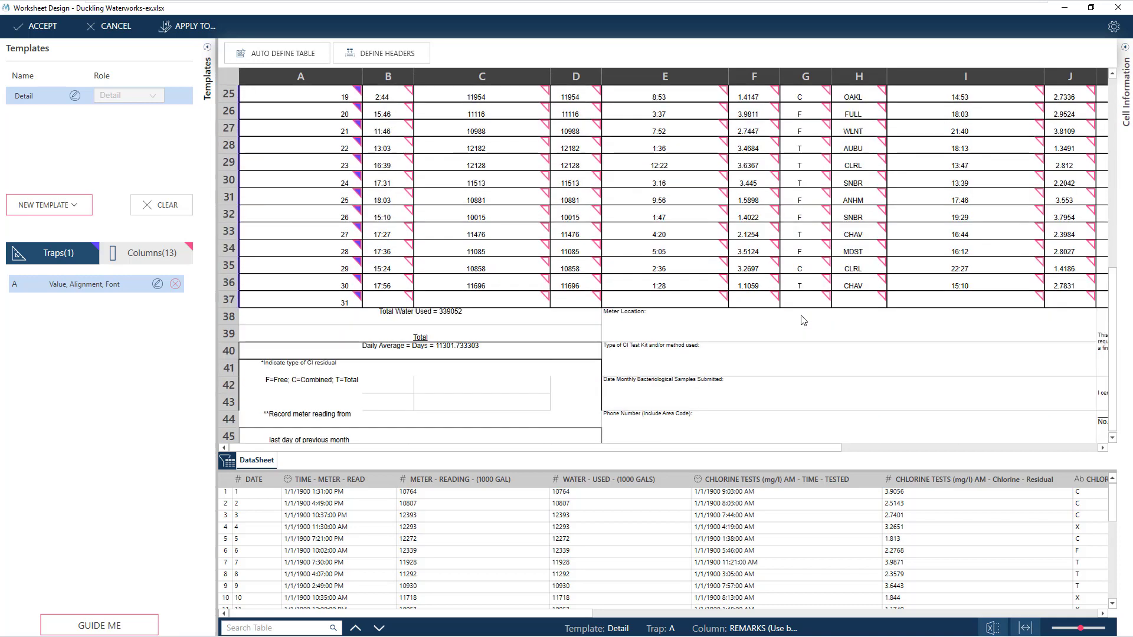
scroll(803, 319, "up", 8)
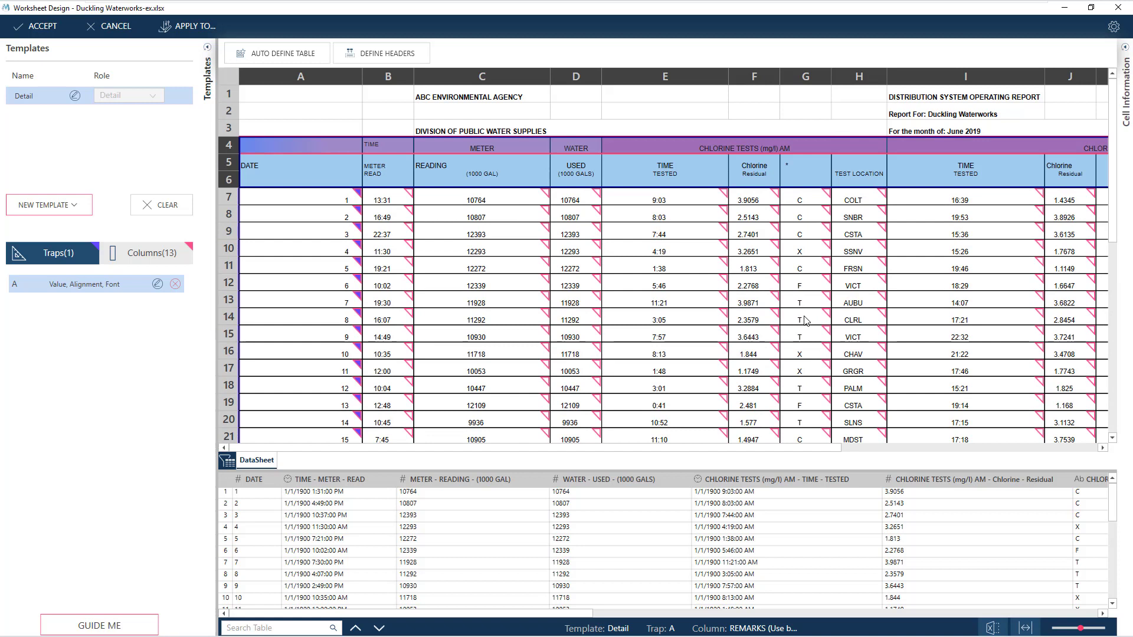
Step: Examine row 10, the codes in column G and the remaining worksheet rows down to the form footer
left_click(78, 203)
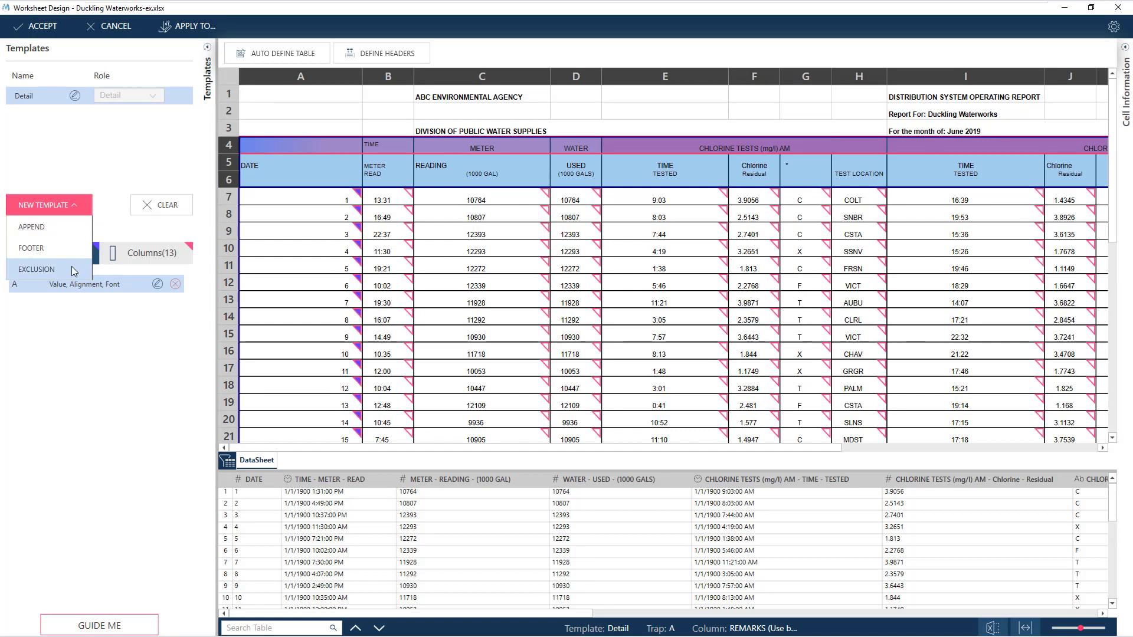
left_click(97, 361)
left_click(231, 248)
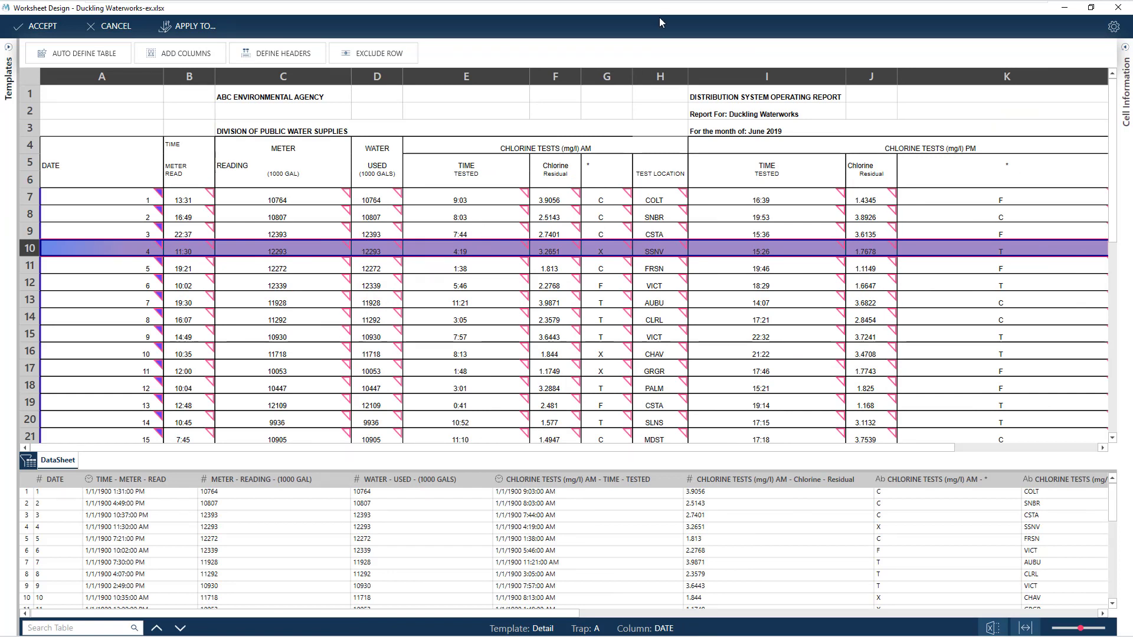
left_click(608, 77)
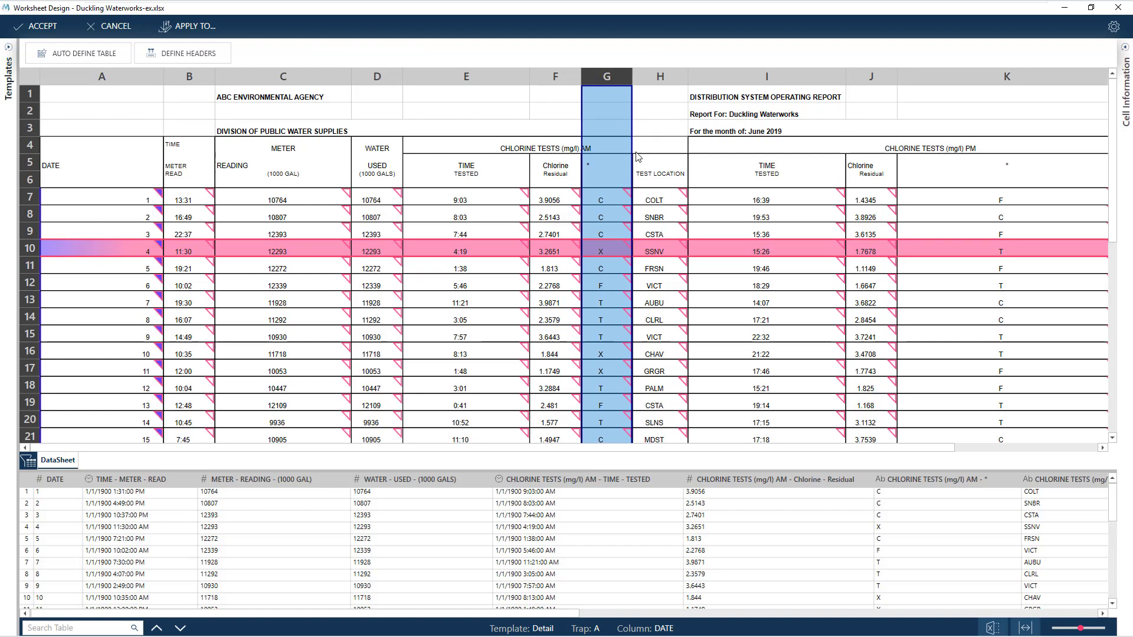
scroll(610, 303, "down", 6)
scroll(610, 302, "down", 2)
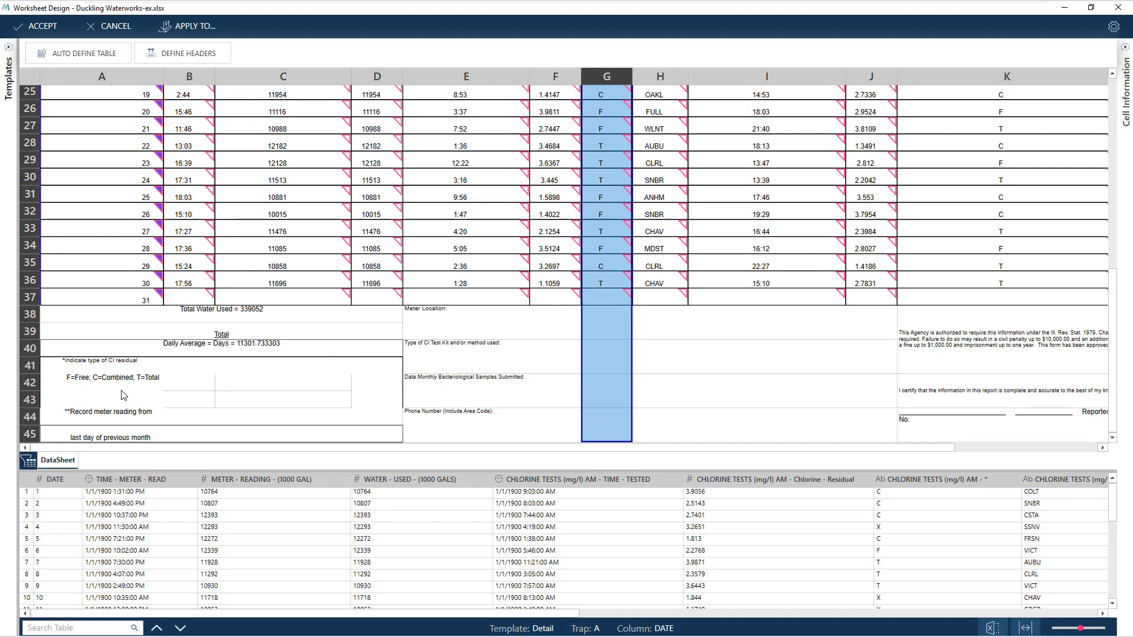
scroll(354, 325, "up", 8)
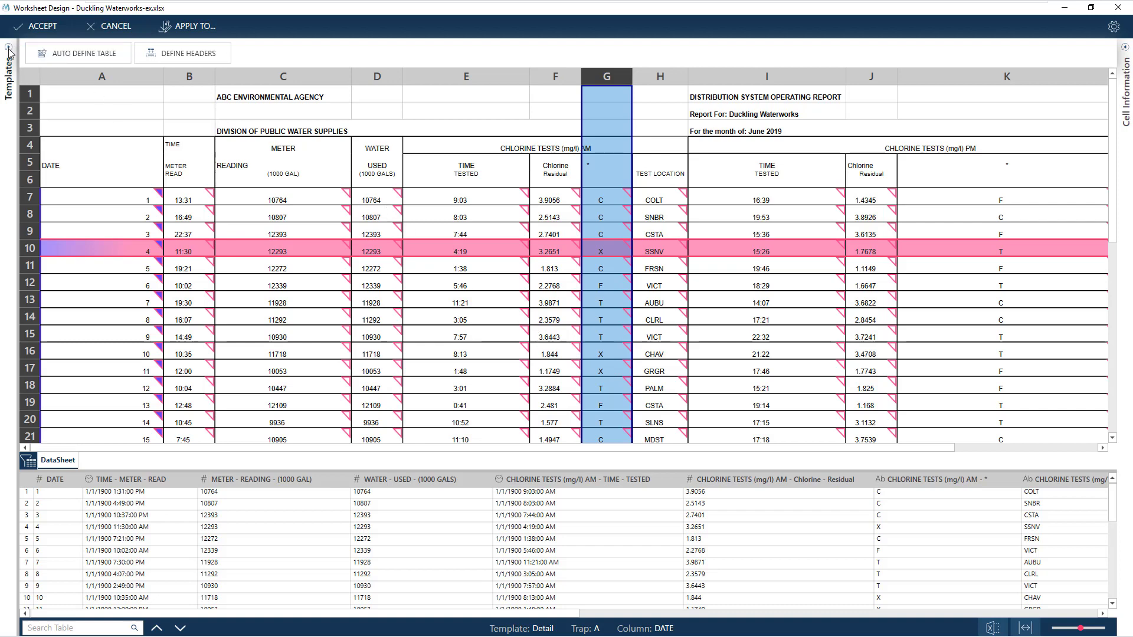
Step: Create an Exclusion template and add a trap on cell G10 to it
left_click(8, 94)
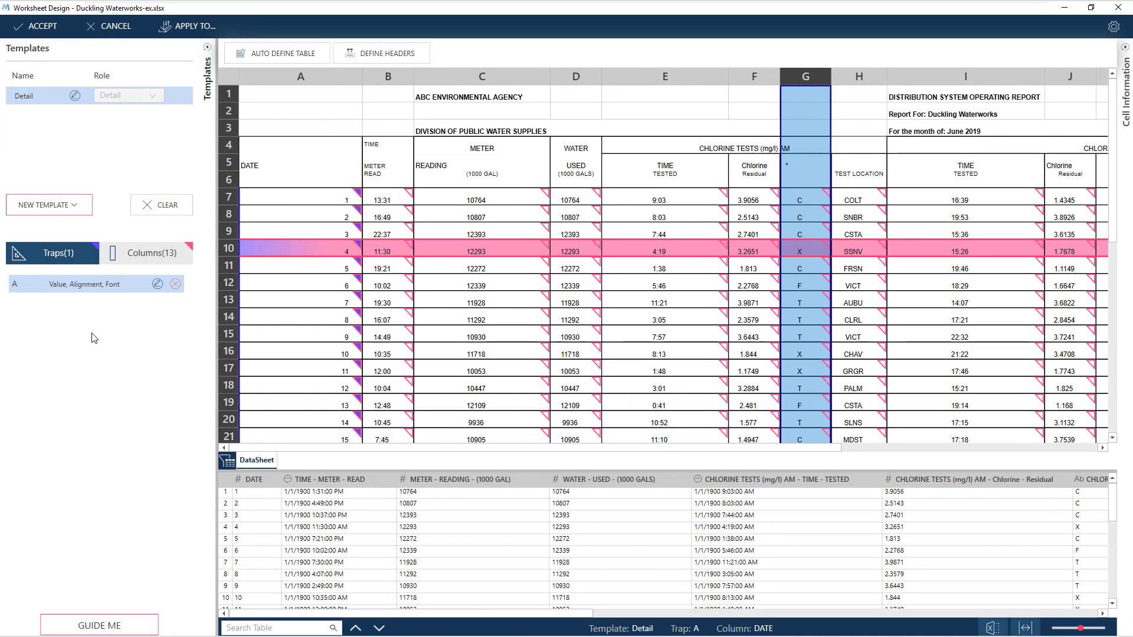
left_click(81, 204)
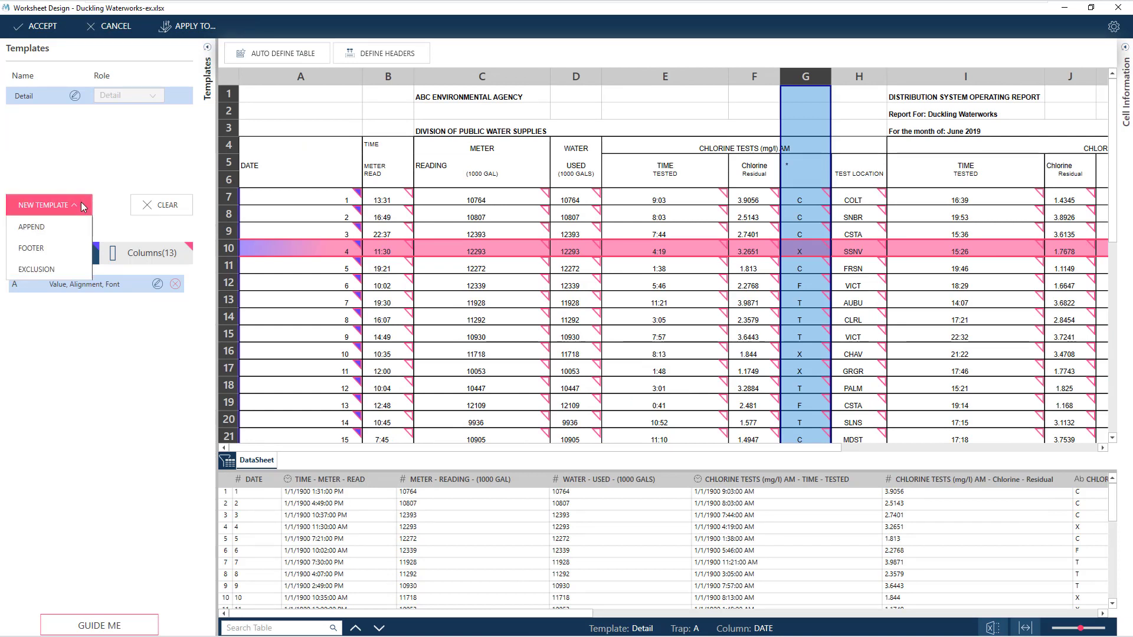
left_click(79, 269)
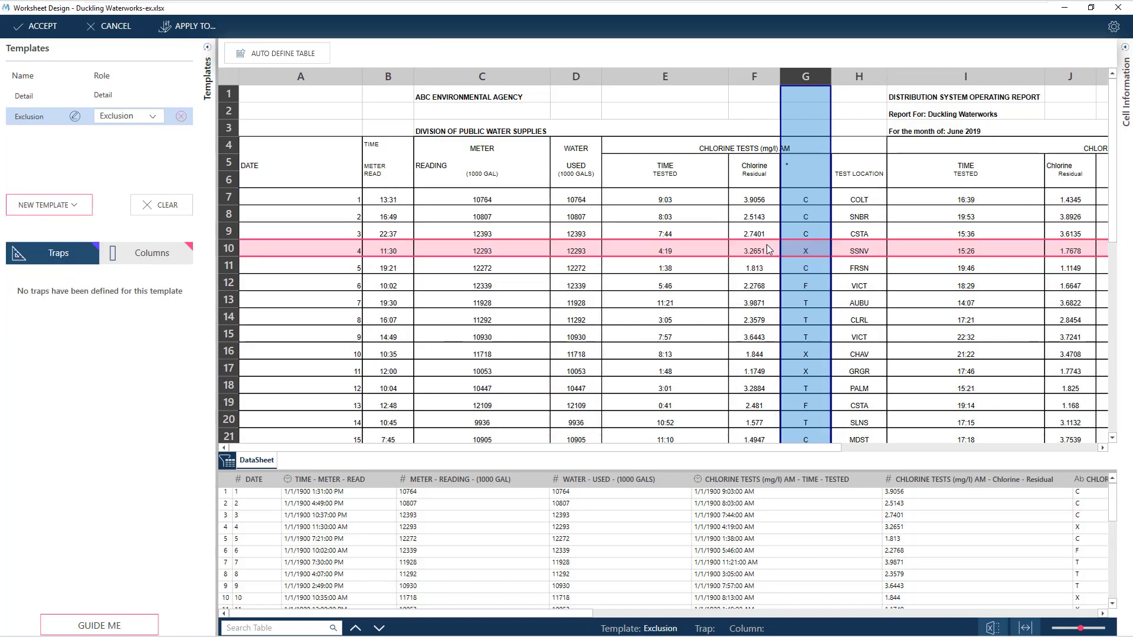
left_click(803, 255)
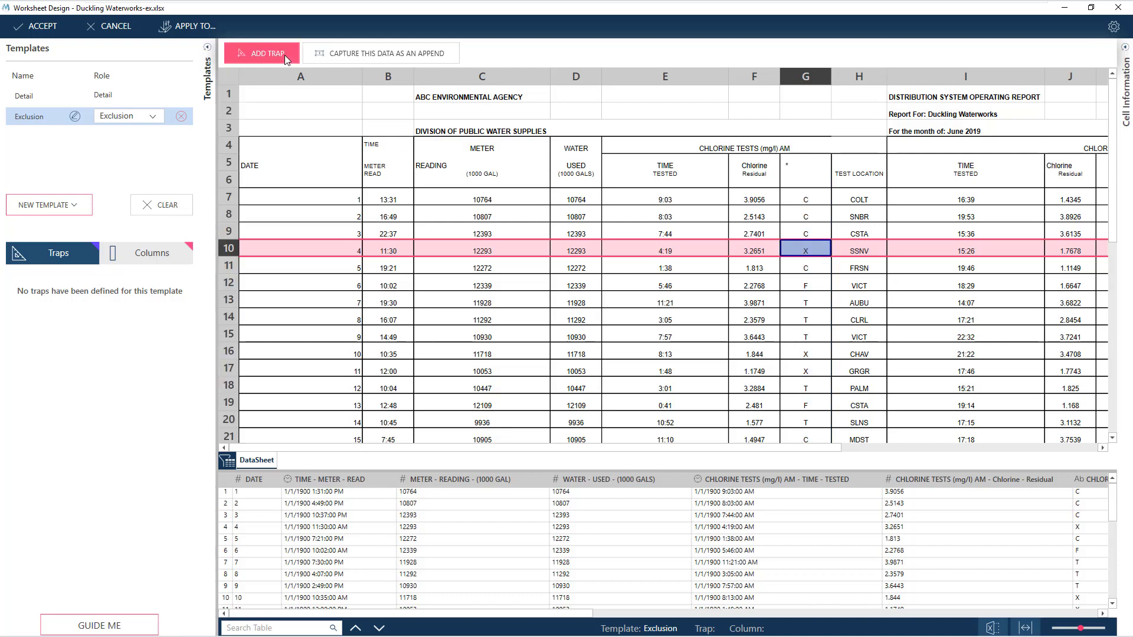
left_click(285, 55)
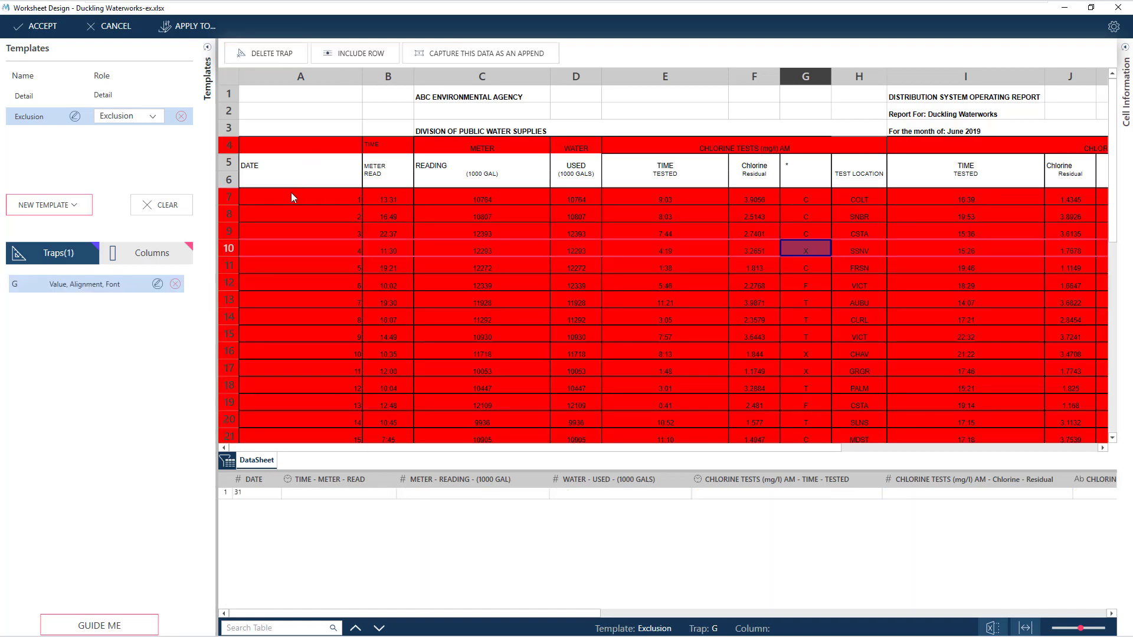
Step: Set the column G exclusion trap's value rule to Contains "X" and turn off its case sensitivity
left_click(157, 284)
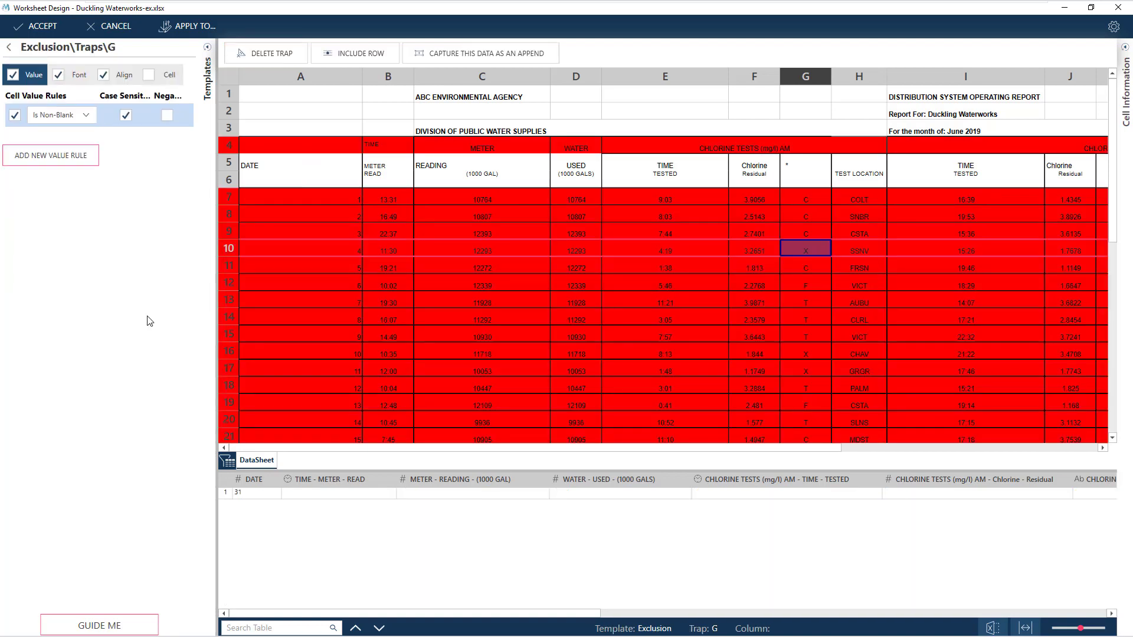
left_click(82, 115)
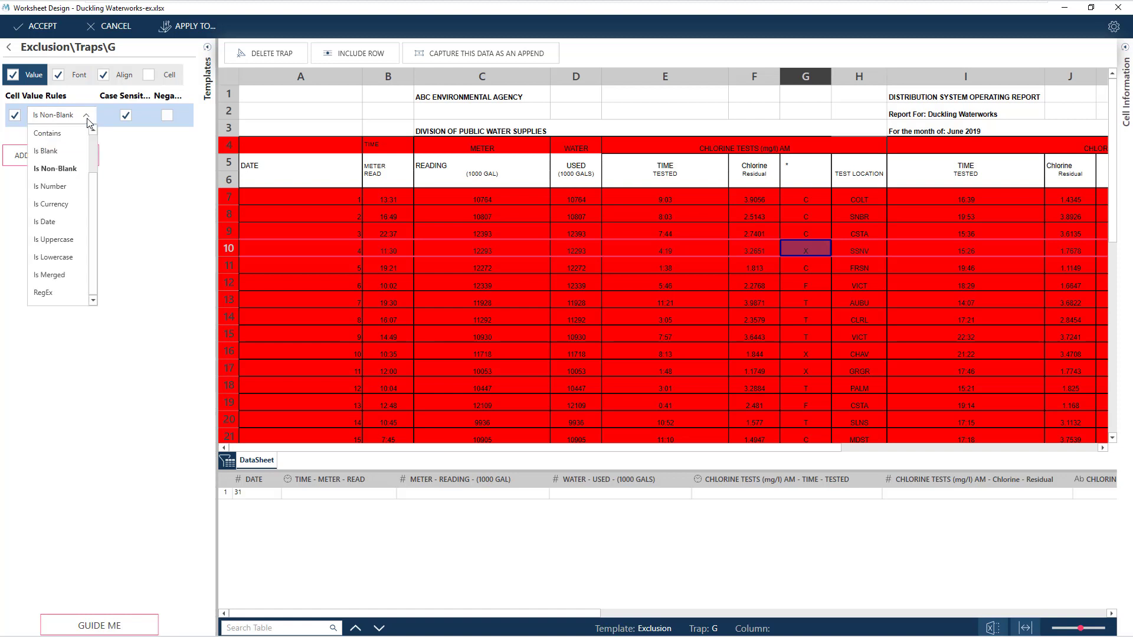
left_click(62, 131)
left_click(63, 142)
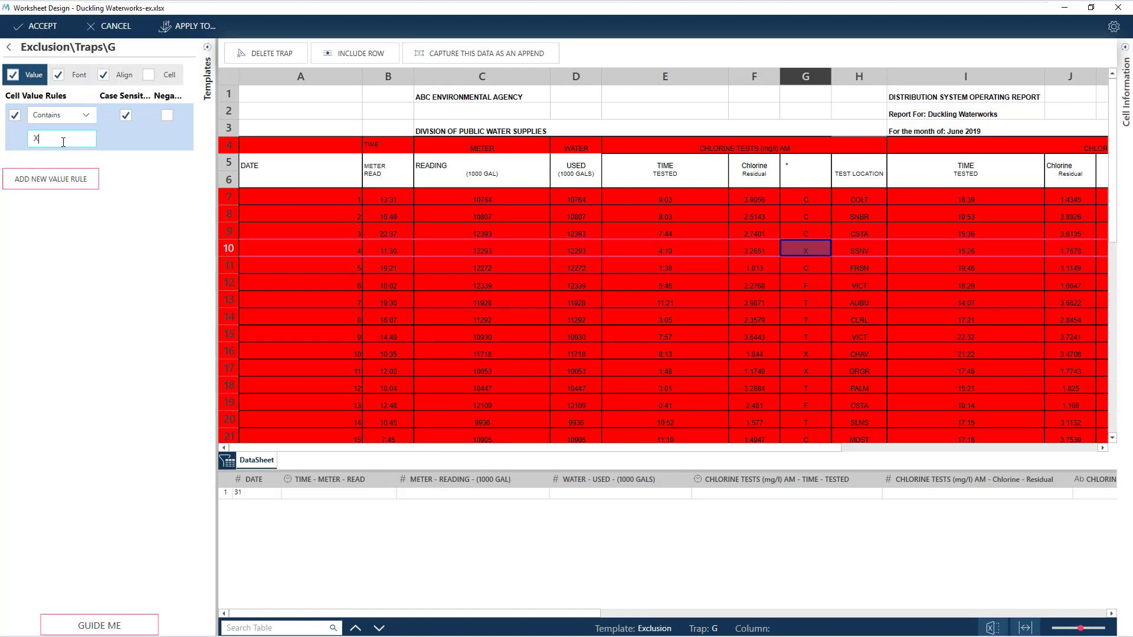
type("X")
left_click(126, 115)
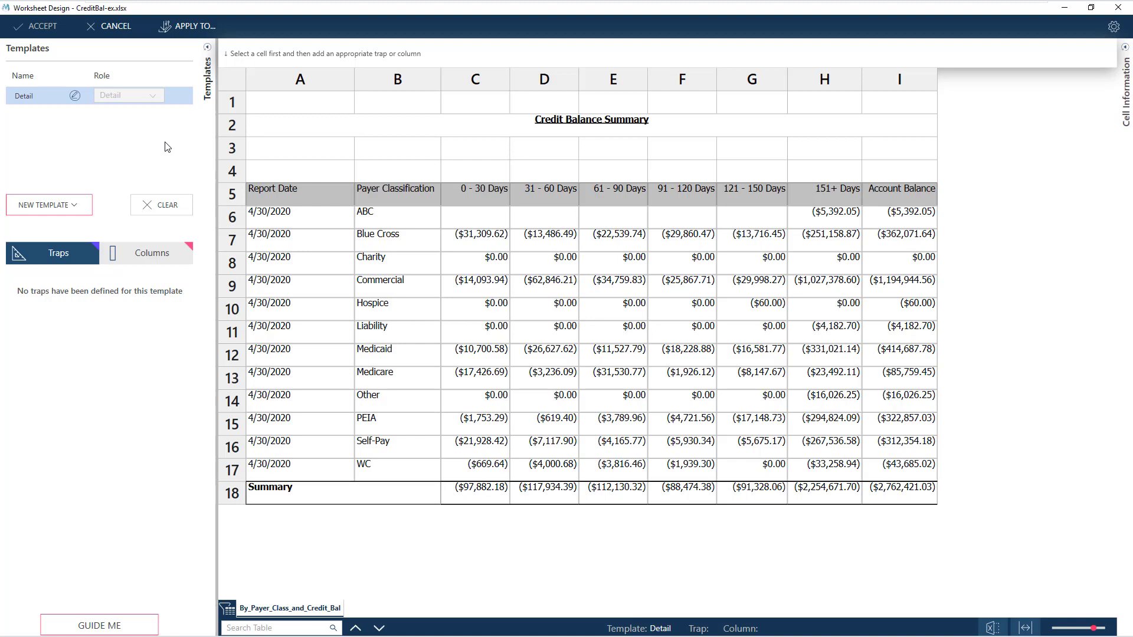
Step: Define the Detail template's traps and columns from row 7, the Blue Cross row, and check the captured rows
left_click(234, 241)
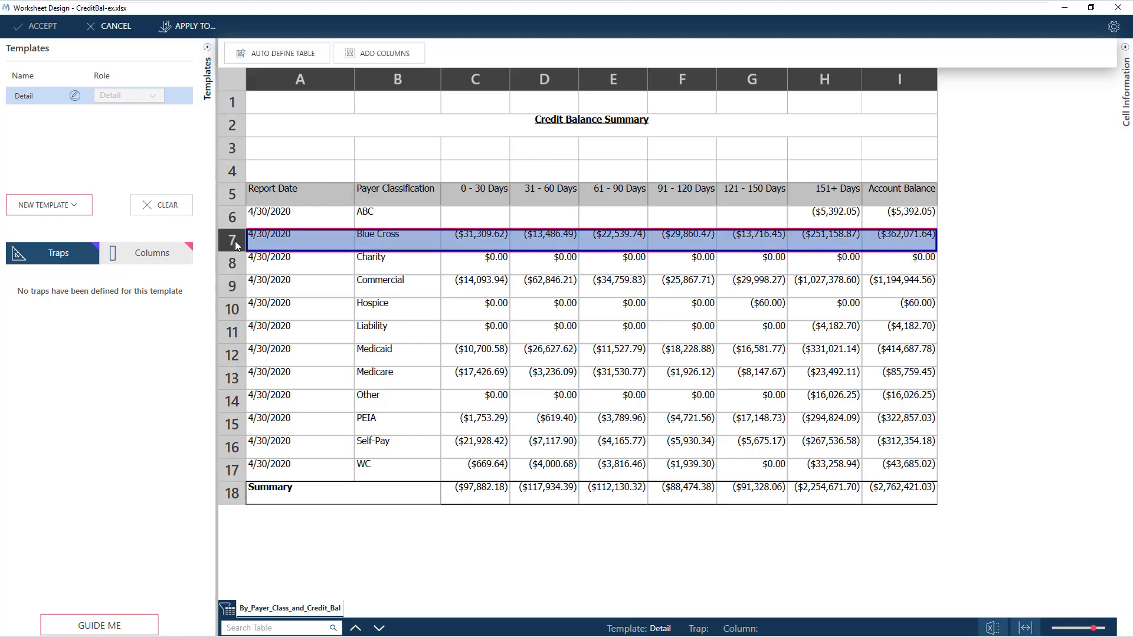
left_click(317, 54)
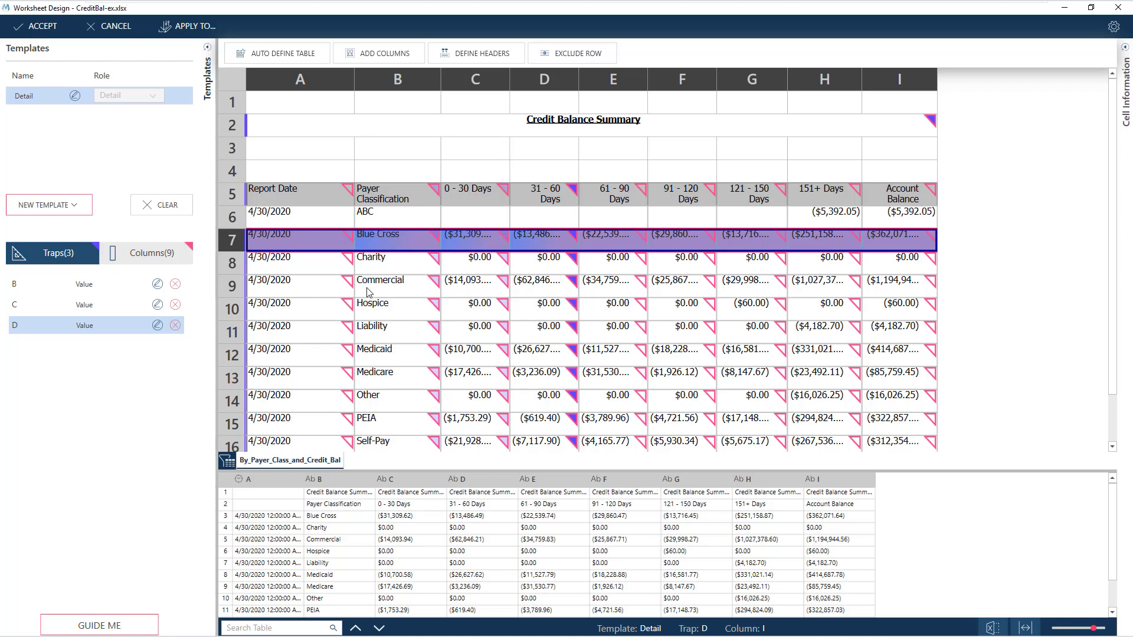
scroll(368, 295, "down", 1)
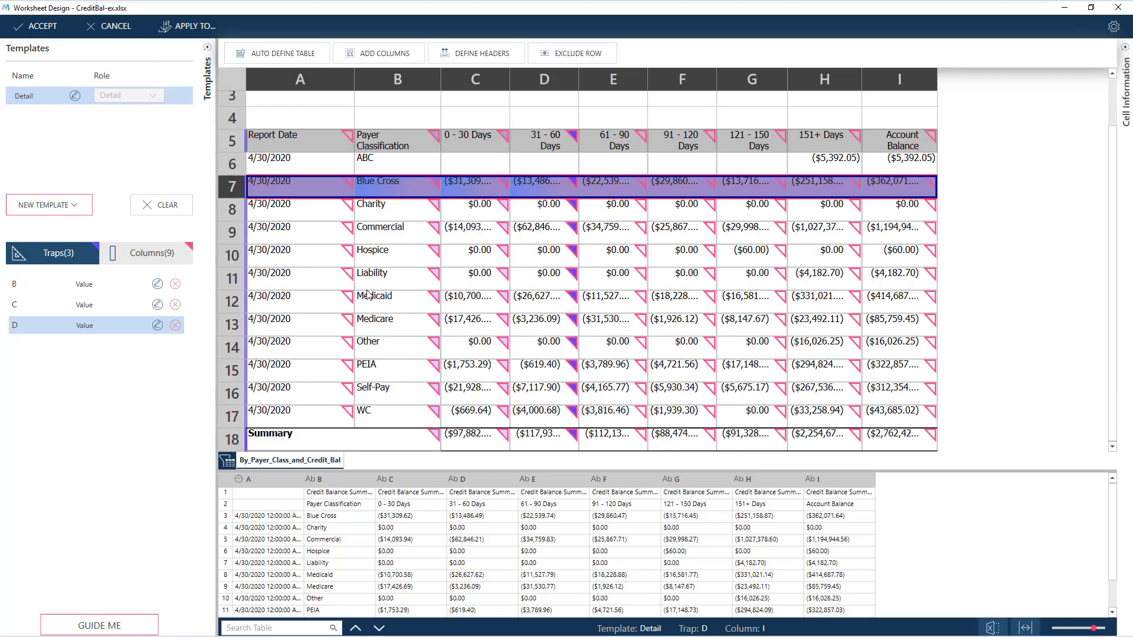
scroll(762, 550, "down", 1)
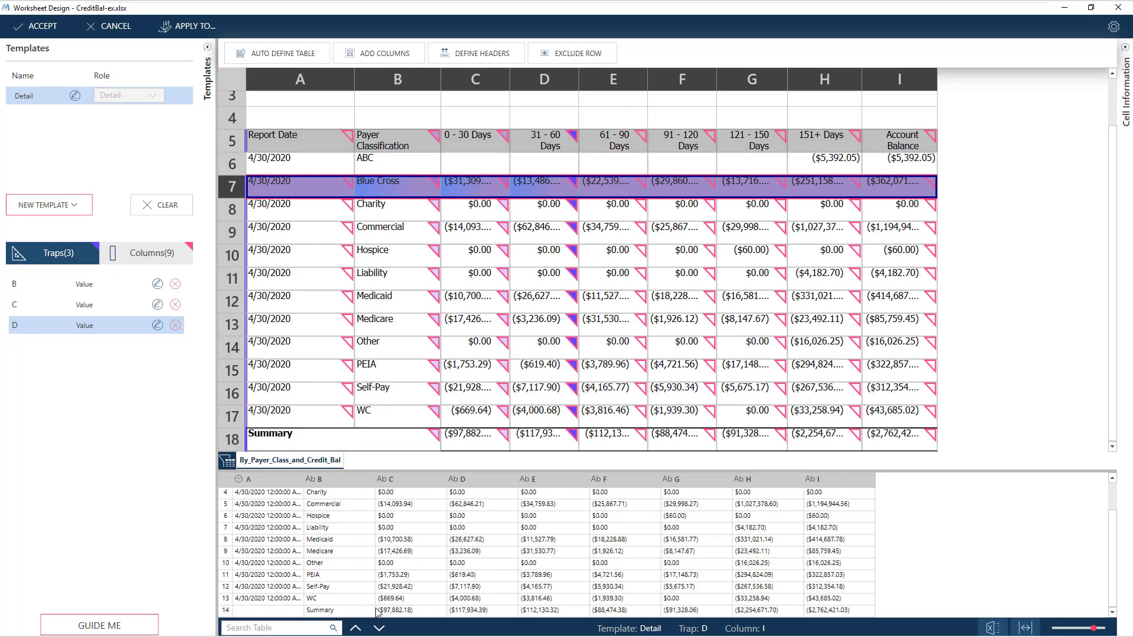
scroll(475, 556, "up", 1)
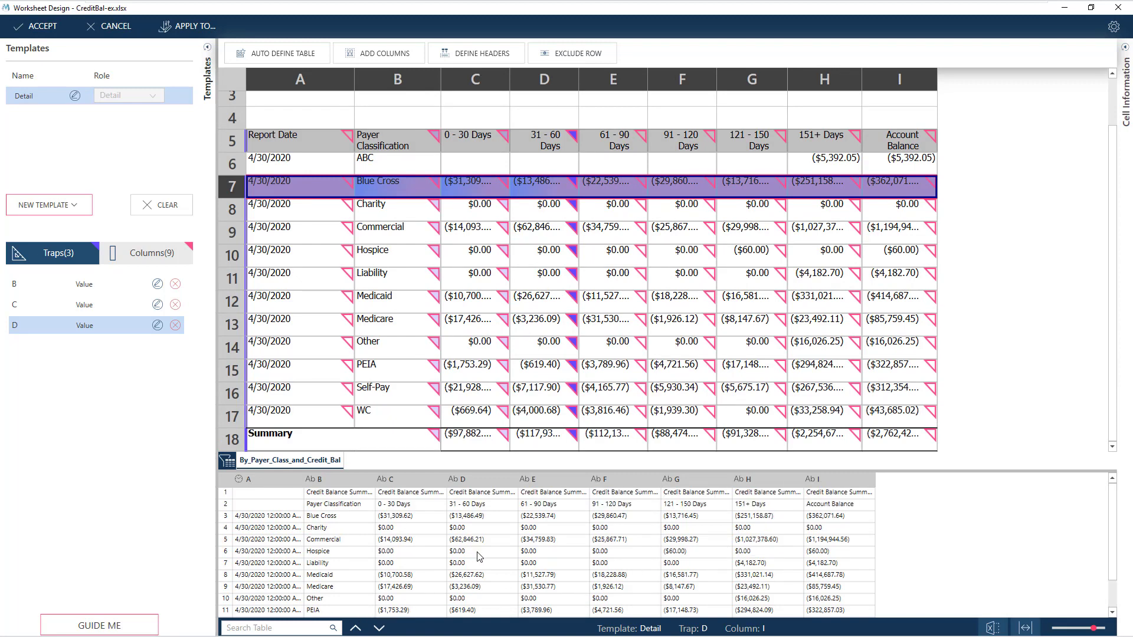
scroll(825, 204, "up", 1)
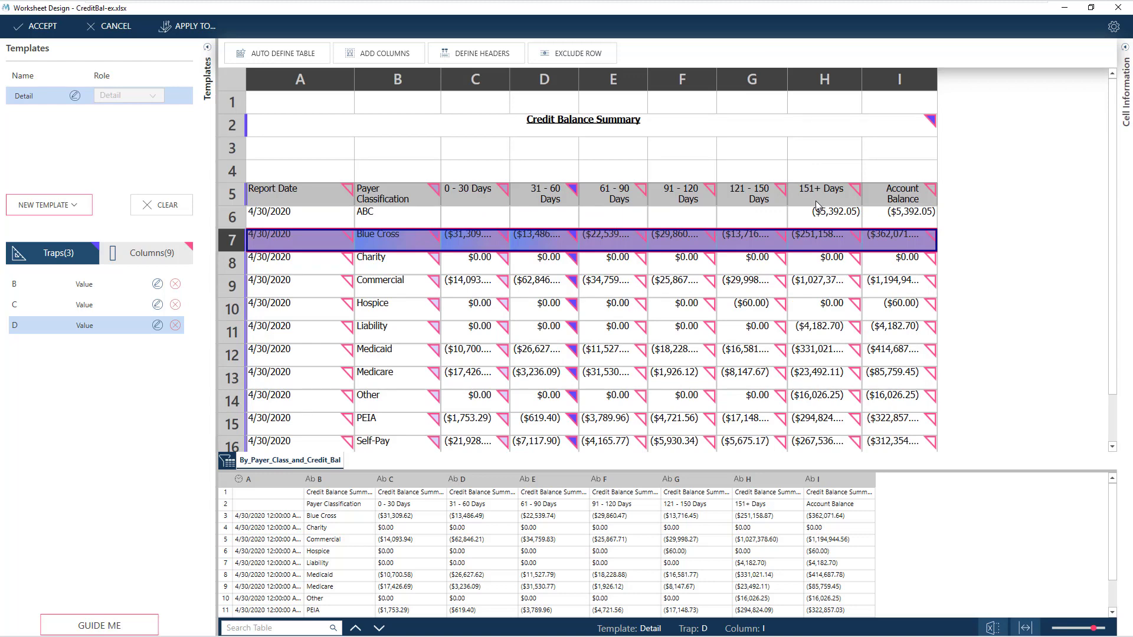
Step: Review the value rule of the Detail template's column B trap
left_click(114, 290)
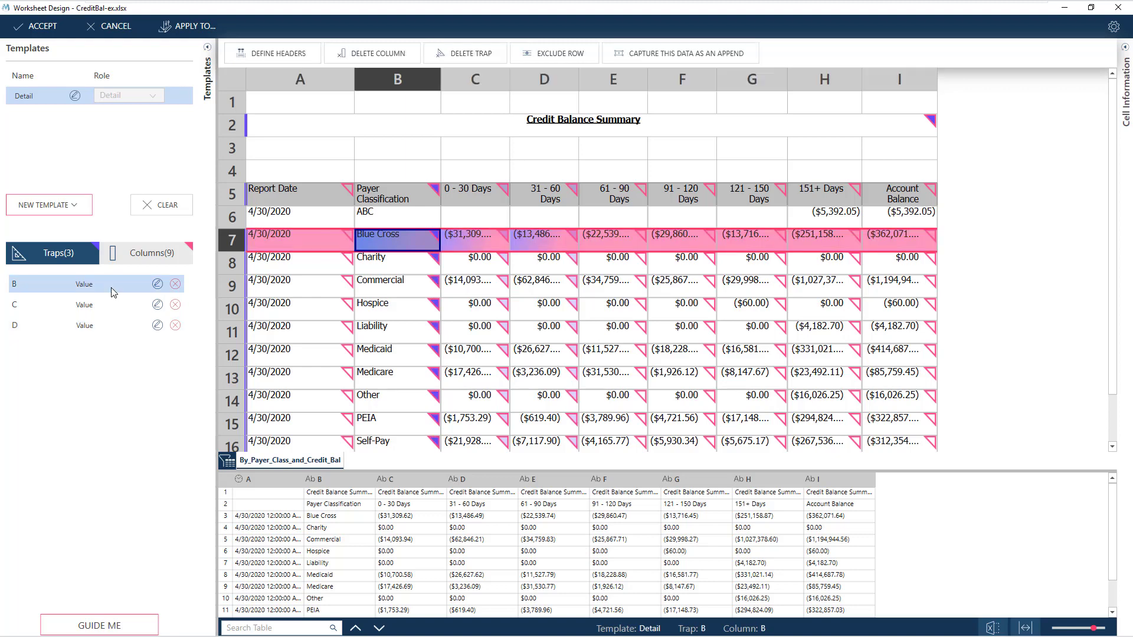
left_click(157, 285)
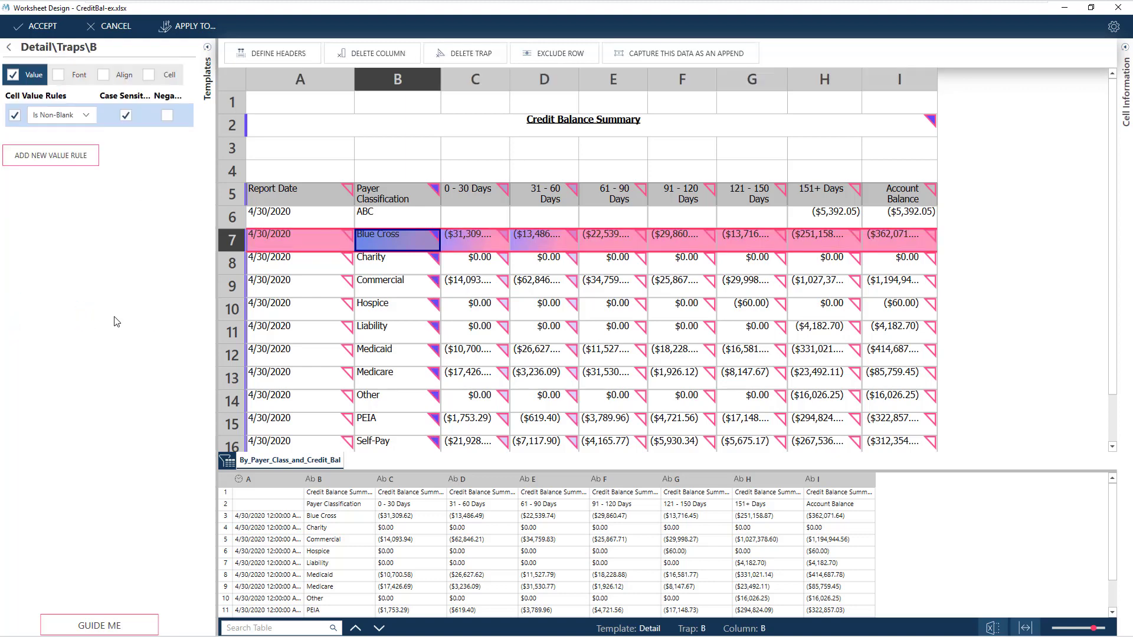
left_click(9, 47)
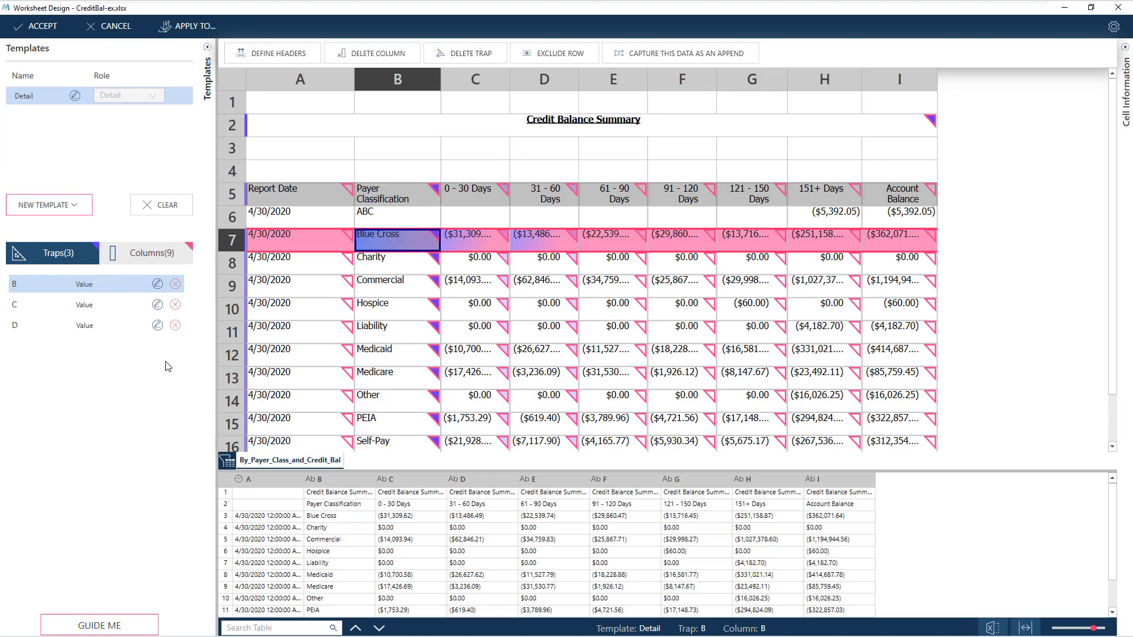
Step: Exclude the Credit Balance Summary title in row 2 and define the column headers from row 5
left_click(233, 129)
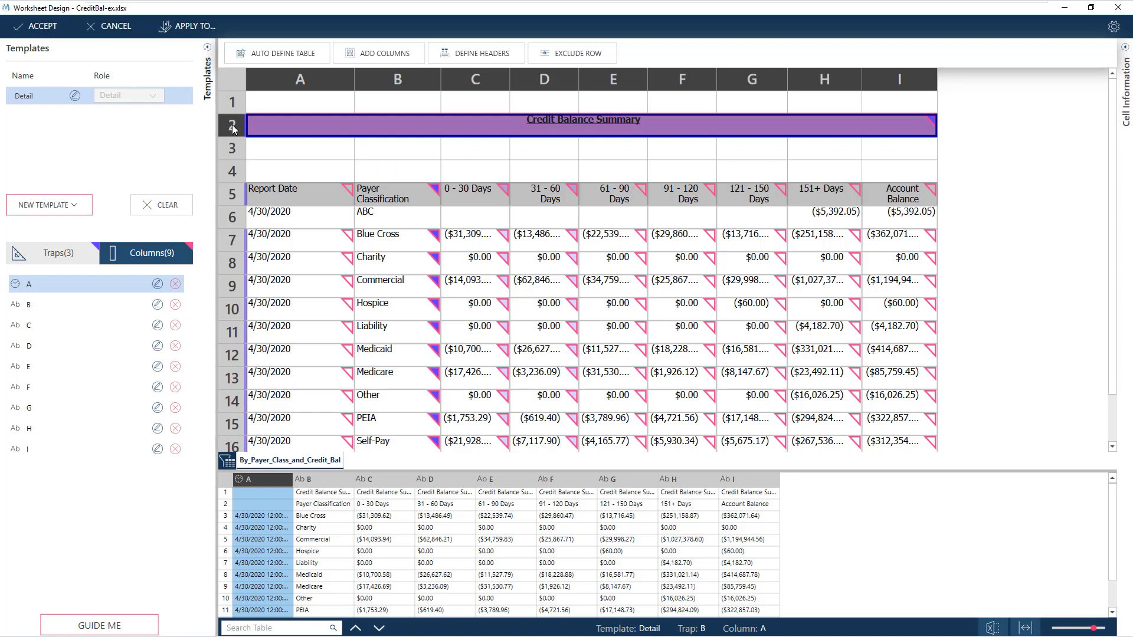
left_click(605, 54)
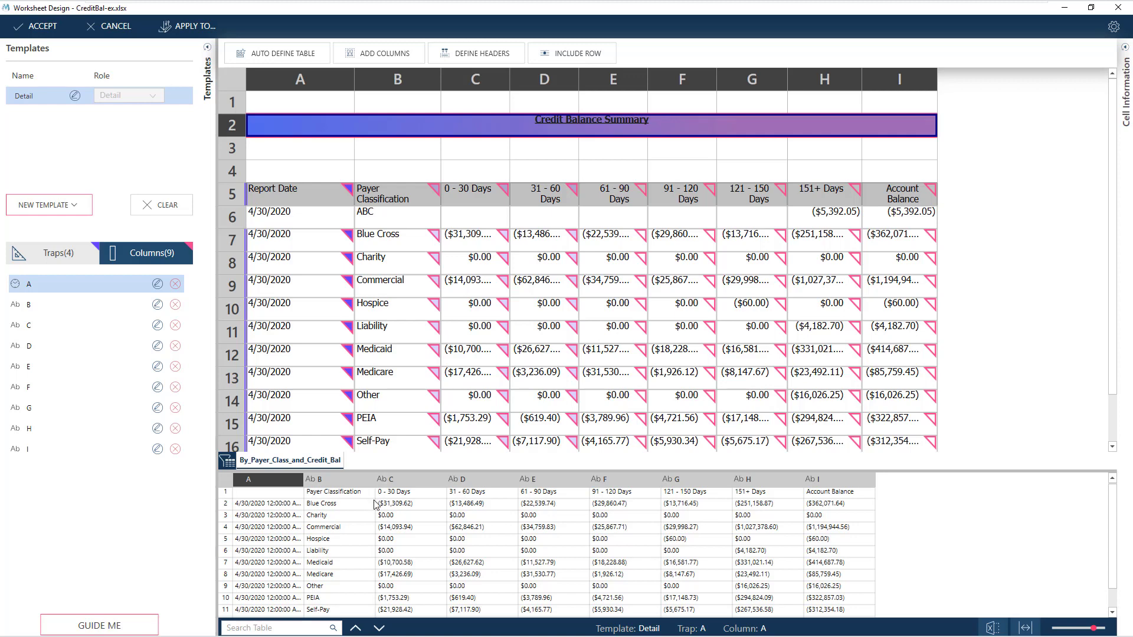
left_click(233, 197)
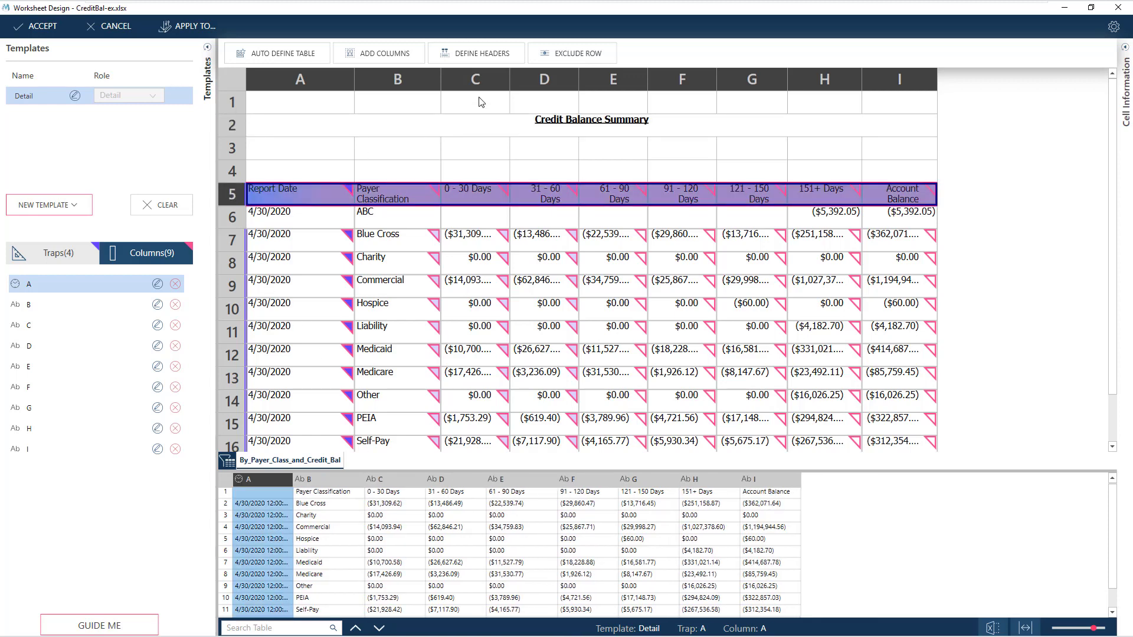
left_click(517, 55)
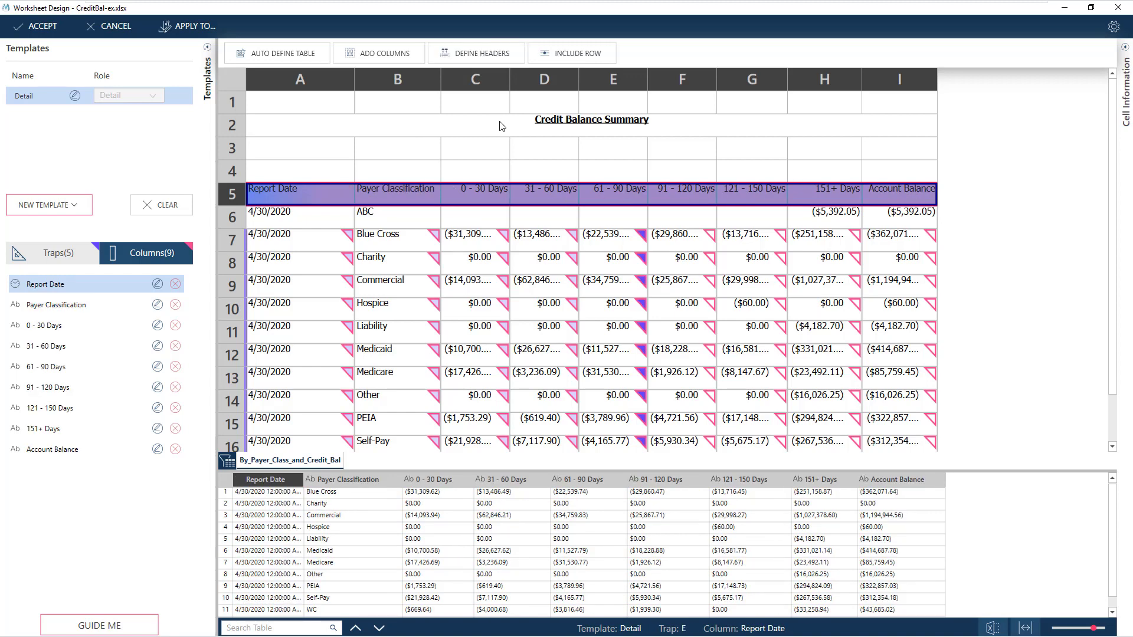
Step: Include the ABC row 6 in the Detail template and exclude the Summary row 18
left_click(233, 217)
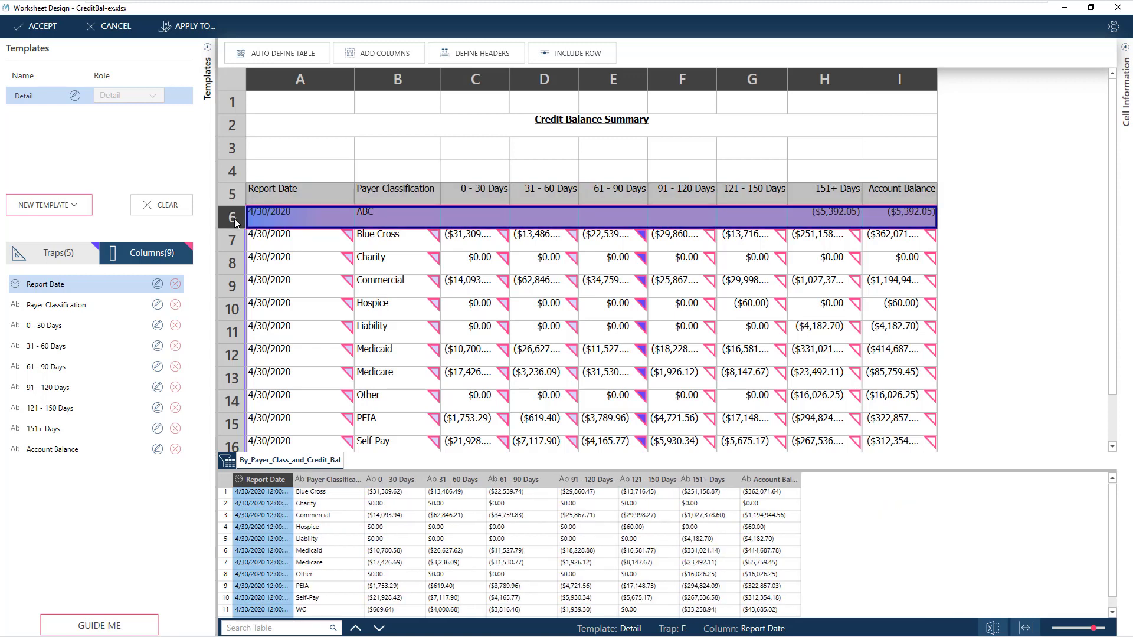
left_click(607, 58)
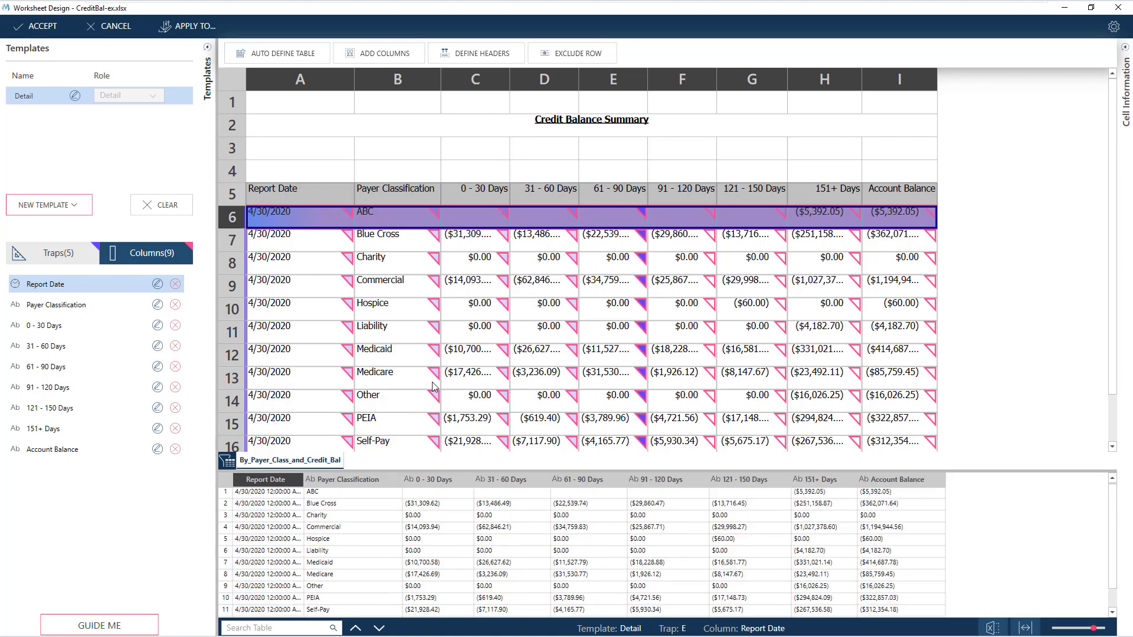
scroll(432, 382, "down", 1)
left_click(232, 440)
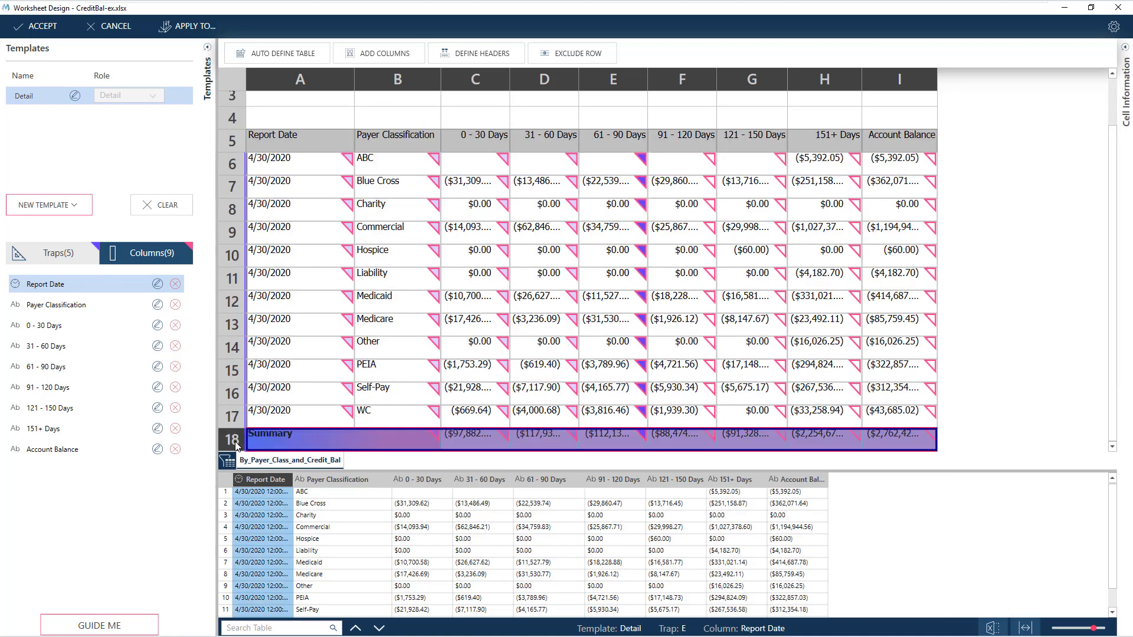
left_click(569, 53)
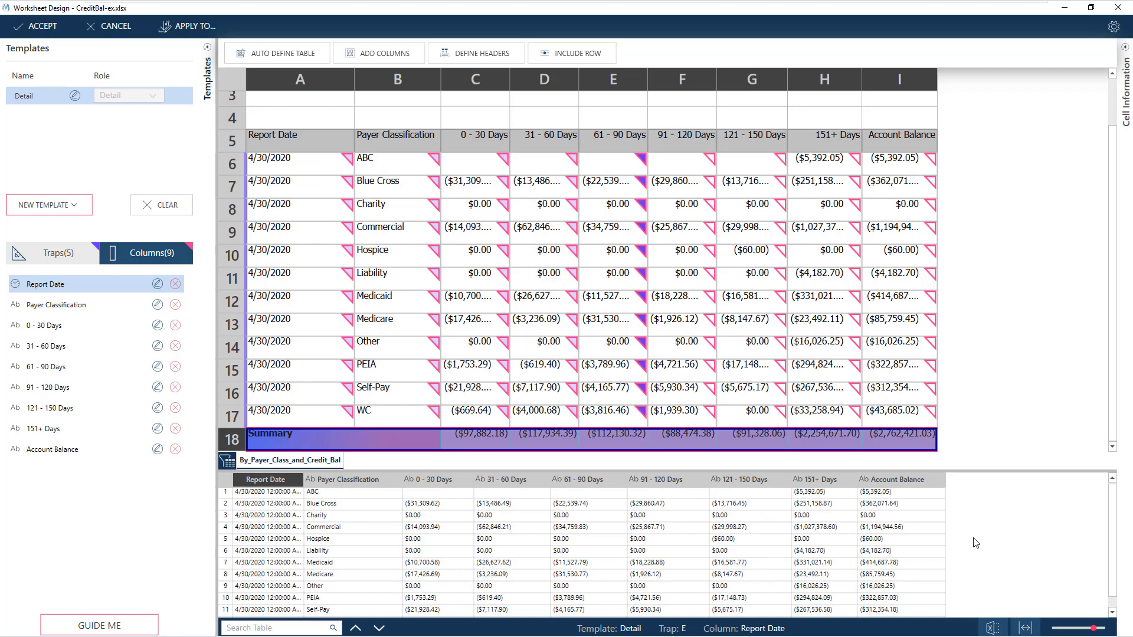
scroll(983, 548, "down", 1)
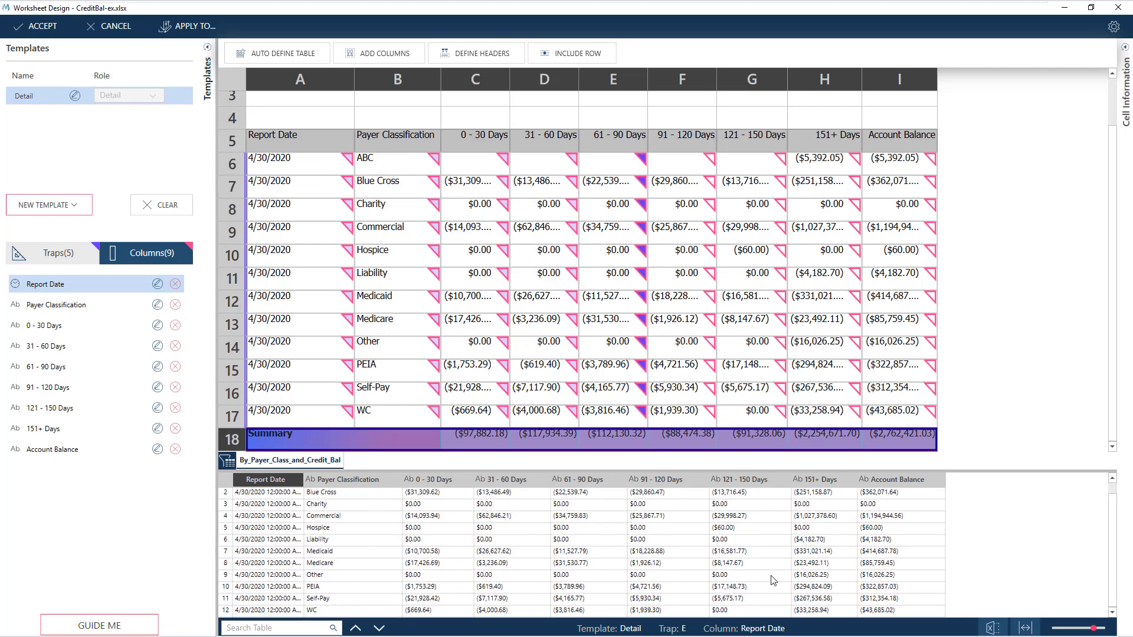
scroll(773, 580, "up", 1)
Step: Accept the worksheet design and apply it to the By_Payer_Class_and_Credit_Bal sheet
left_click(45, 27)
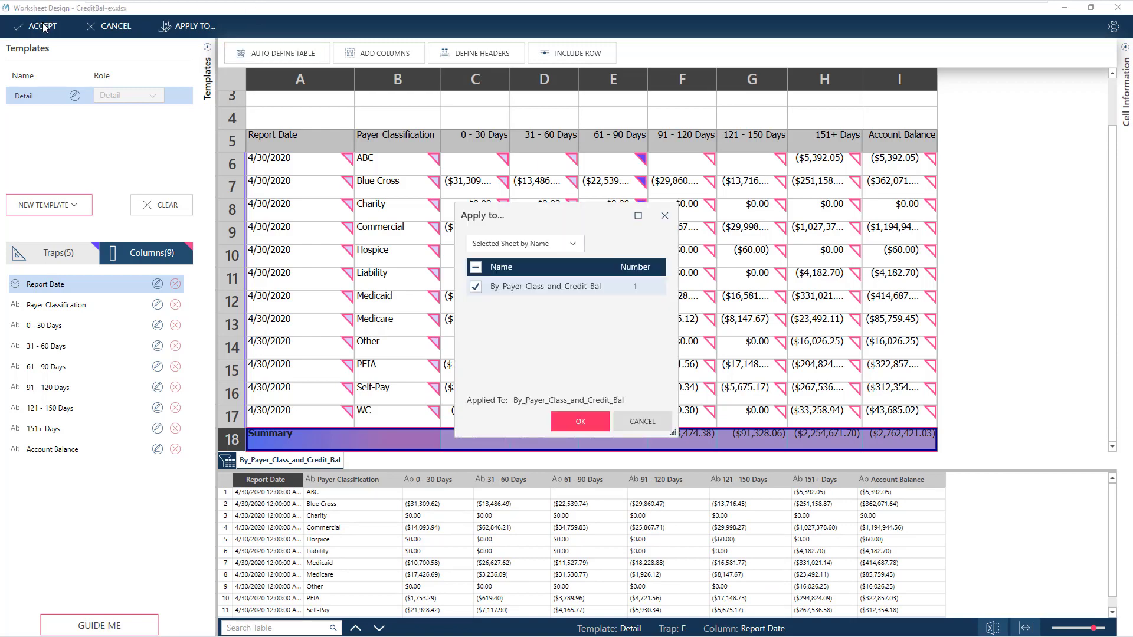
left_click(588, 423)
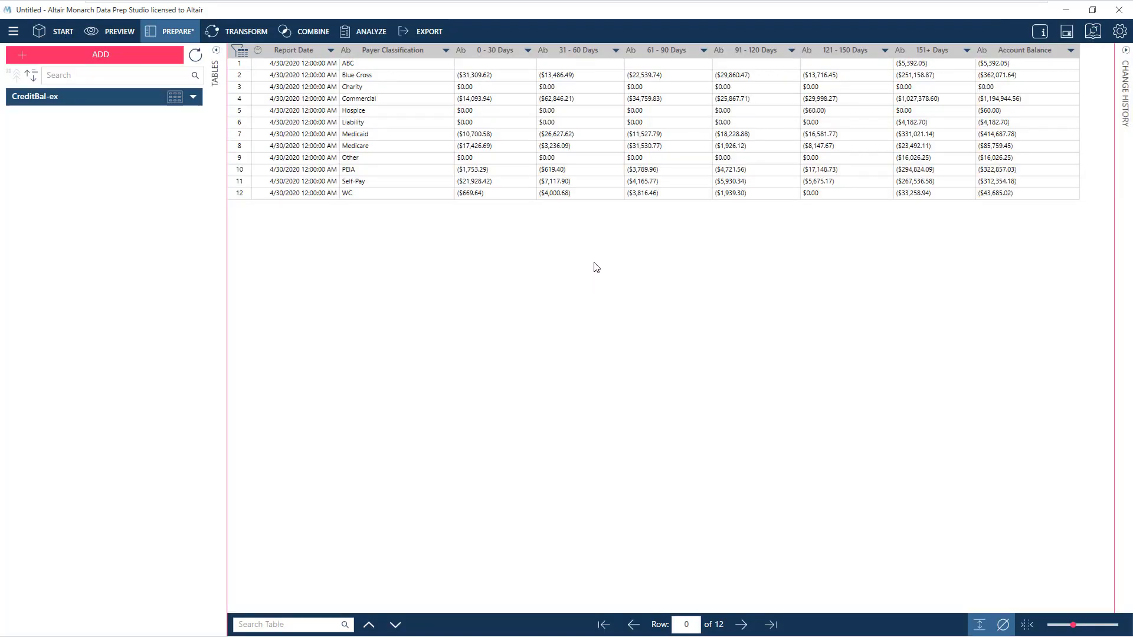
Step: Select the 0 - 30 Days column in the CreditBal-ex table
left_click(528, 51)
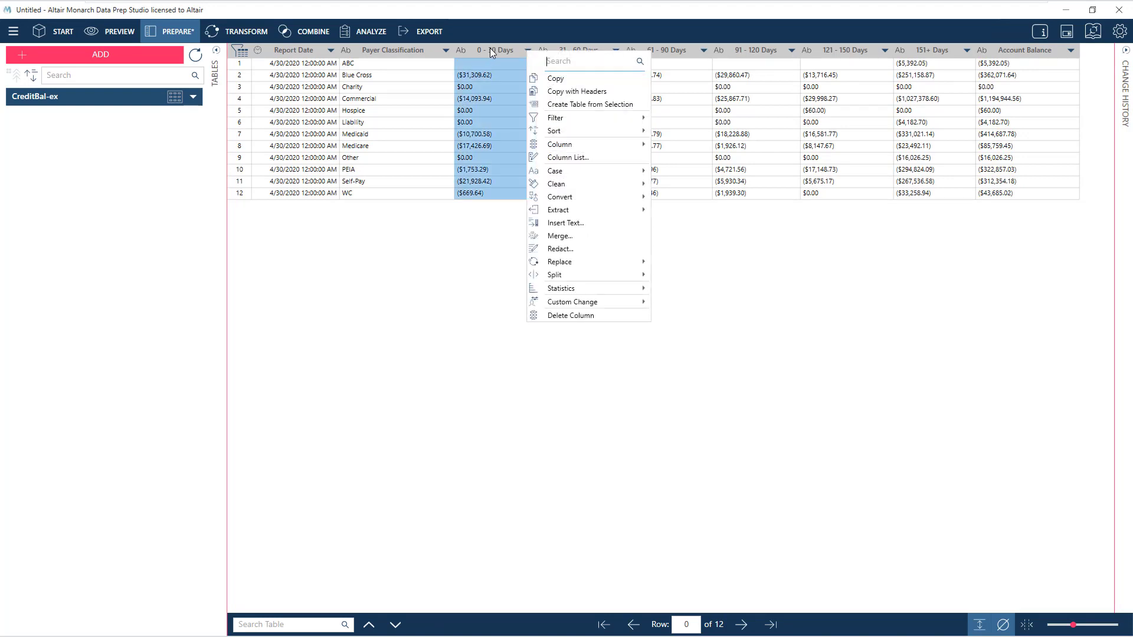
left_click(522, 50)
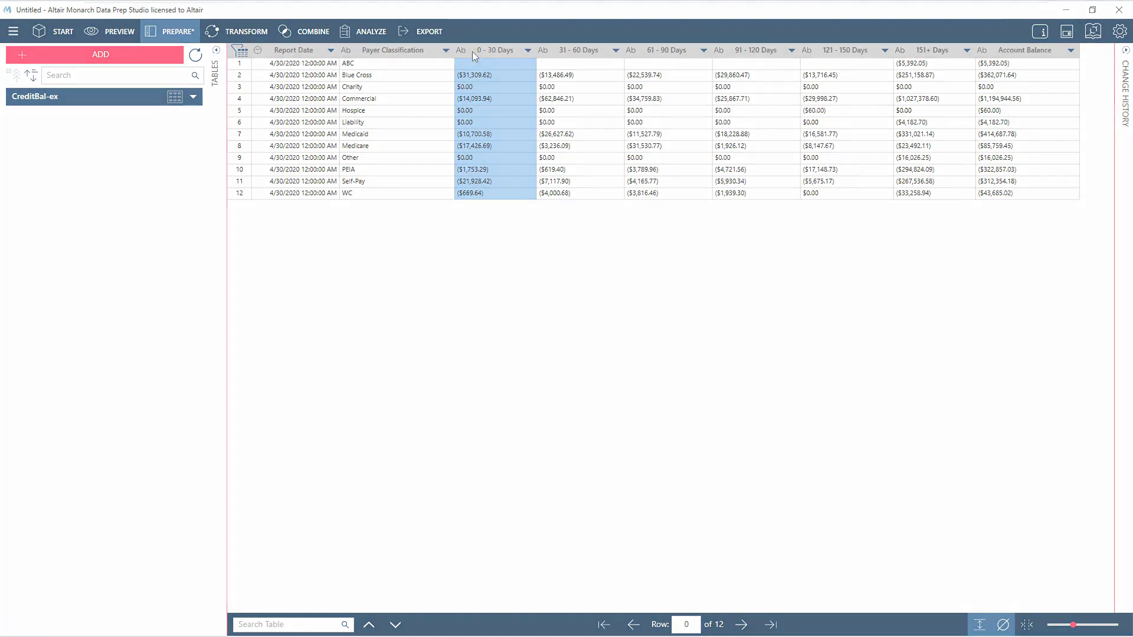